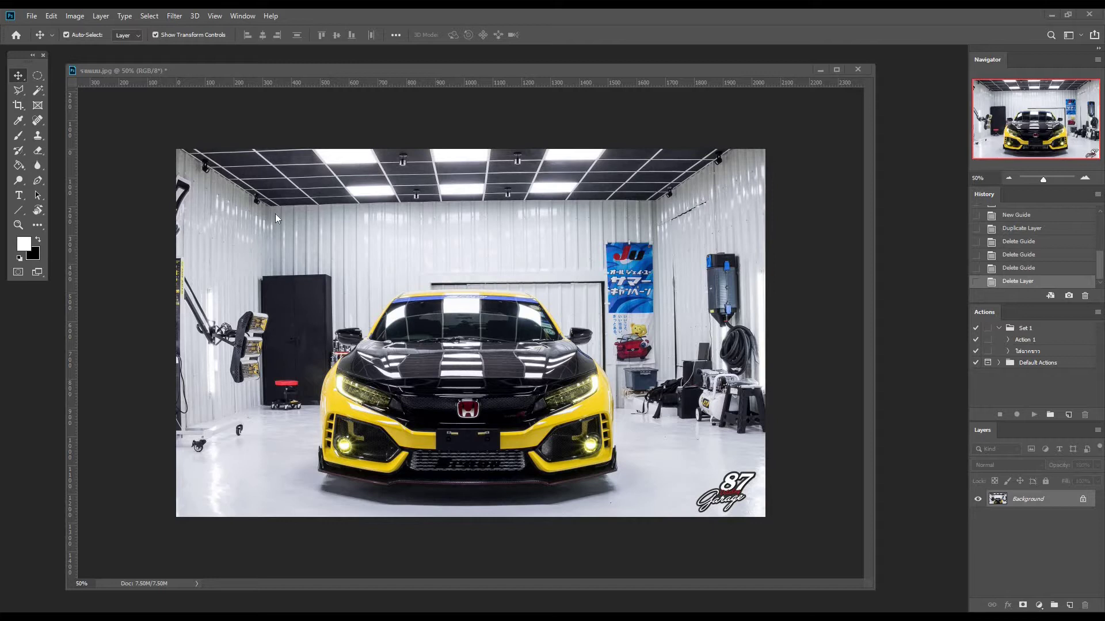
Step: Place horizontal guides along the fog lights, the headlights and the top of the back wall
{"action": "left_click", "coordinate": [685, 74]}
{"action": "mouse_move", "coordinate": [629, 505]}
{"action": "left_mouse_down"}
{"action": "mouse_move", "coordinate": [646, 451]}
{"action": "mouse_move", "coordinate": [504, 446]}
{"action": "left_mouse_up"}
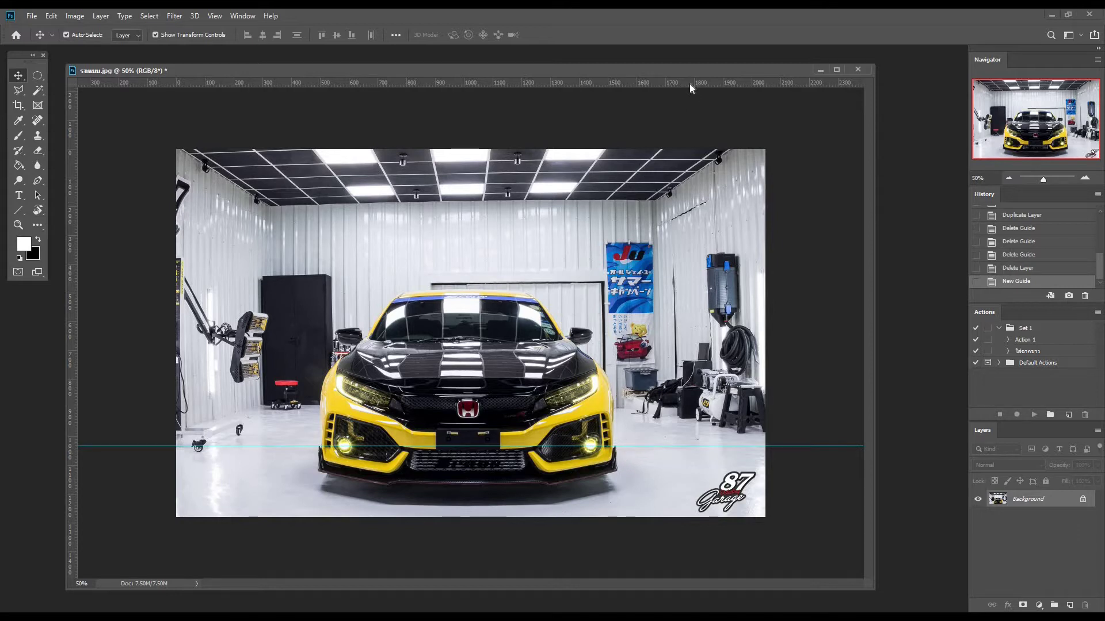
{"action": "left_click_drag", "start_coordinate": [689, 84], "coordinate": [356, 358]}
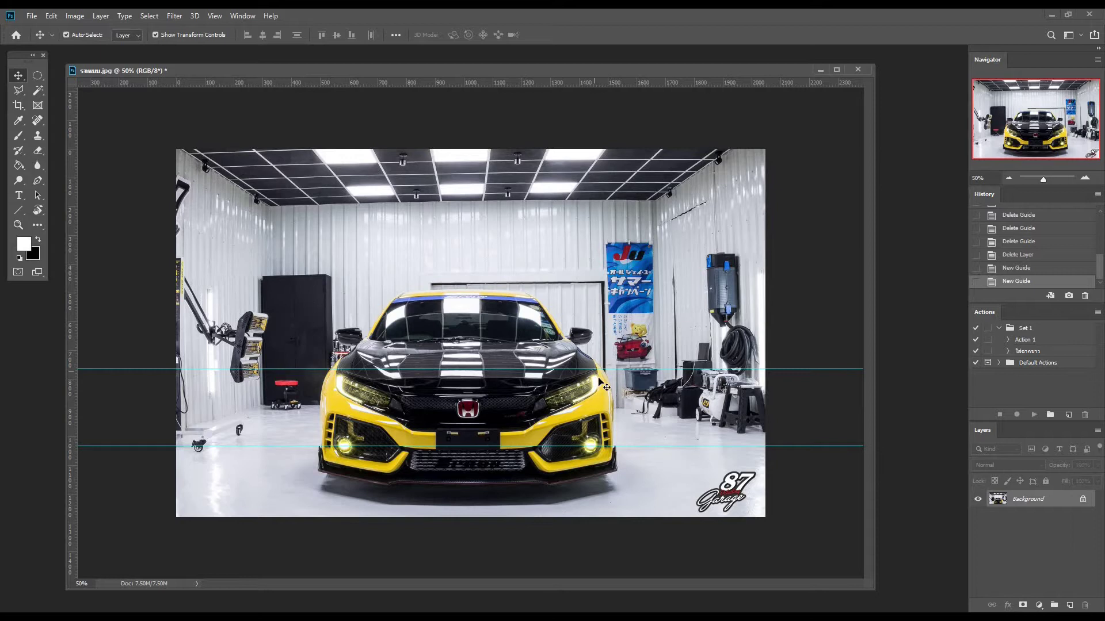
{"action": "left_click_drag", "start_coordinate": [599, 82], "coordinate": [595, 206]}
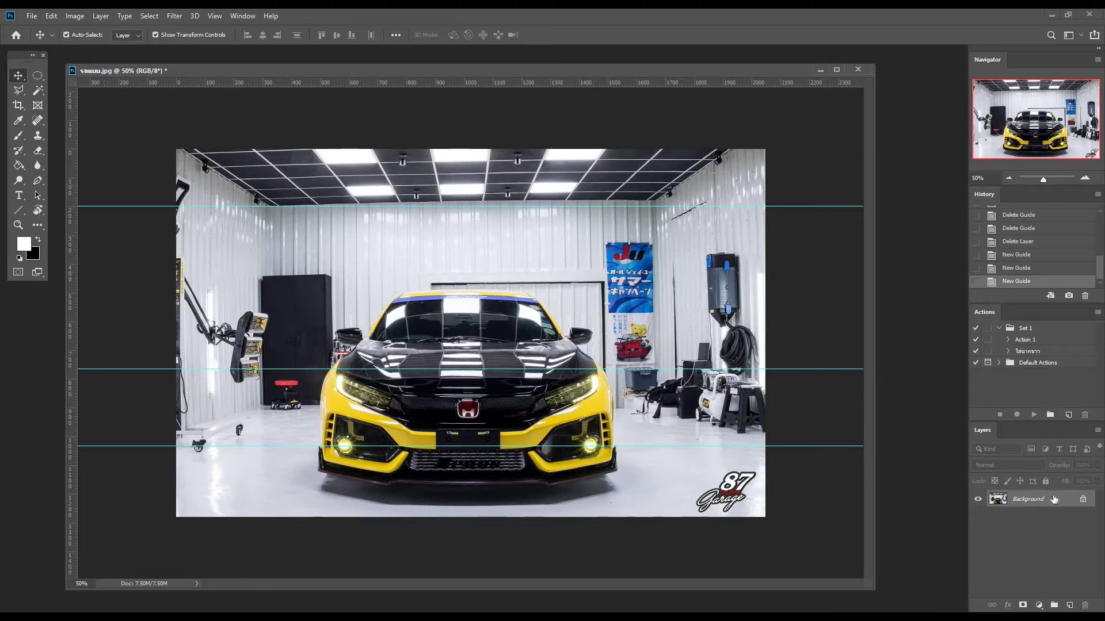
Step: Duplicate the Background layer and select Background copy for editing
{"action": "left_click_drag", "start_coordinate": [1054, 499], "coordinate": [1067, 604]}
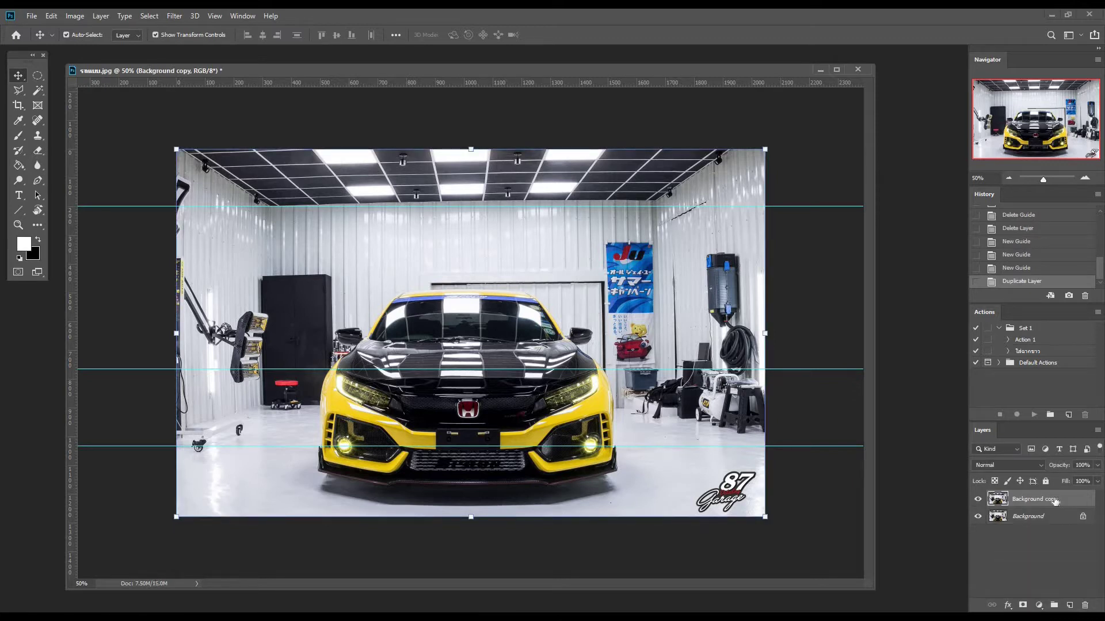
{"action": "left_click", "coordinate": [814, 296]}
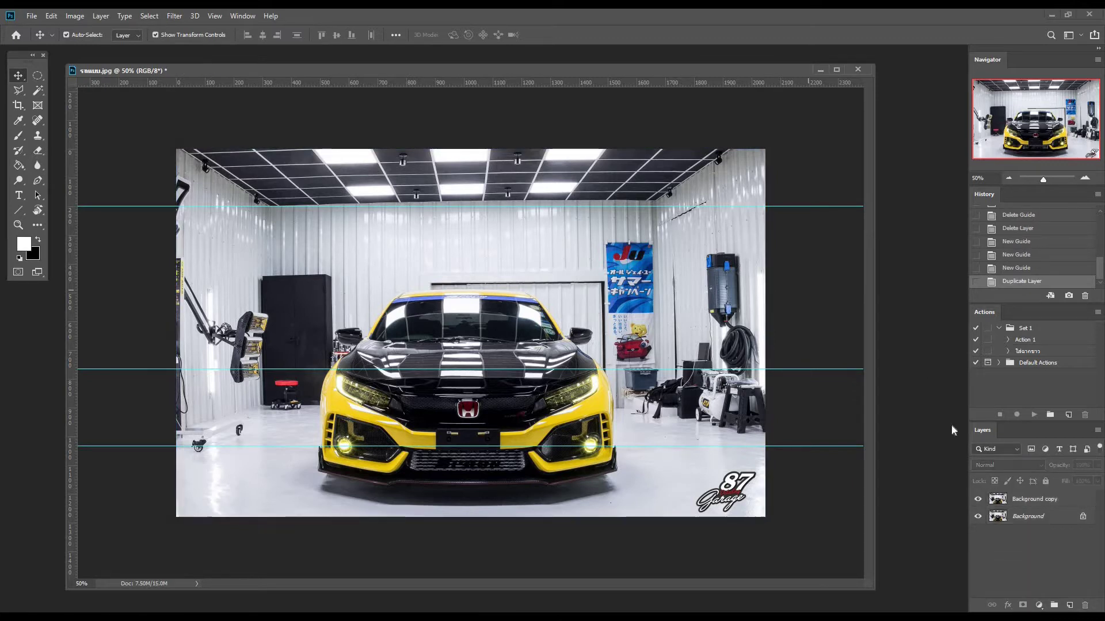
{"action": "left_click", "coordinate": [1020, 500]}
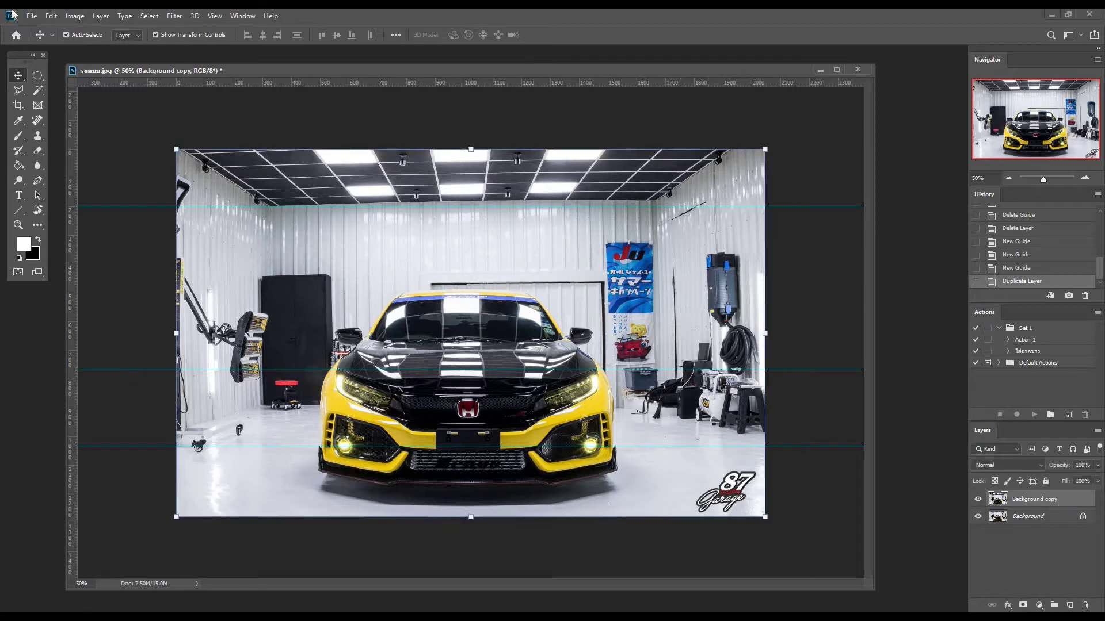
{"action": "left_click", "coordinate": [52, 16]}
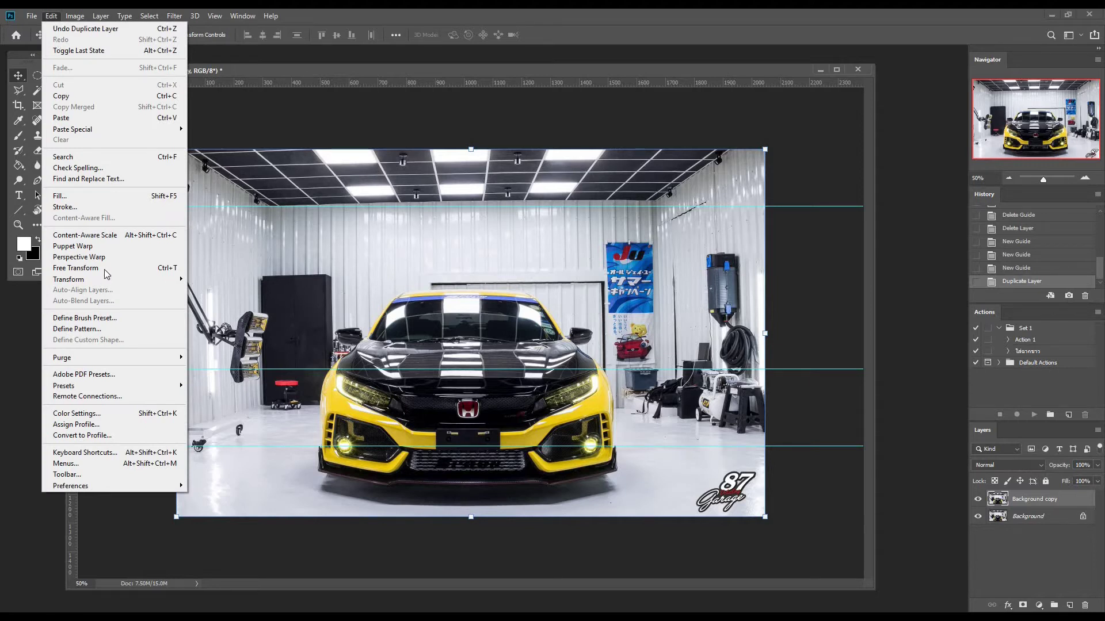
{"action": "mouse_move", "coordinate": [70, 279]}
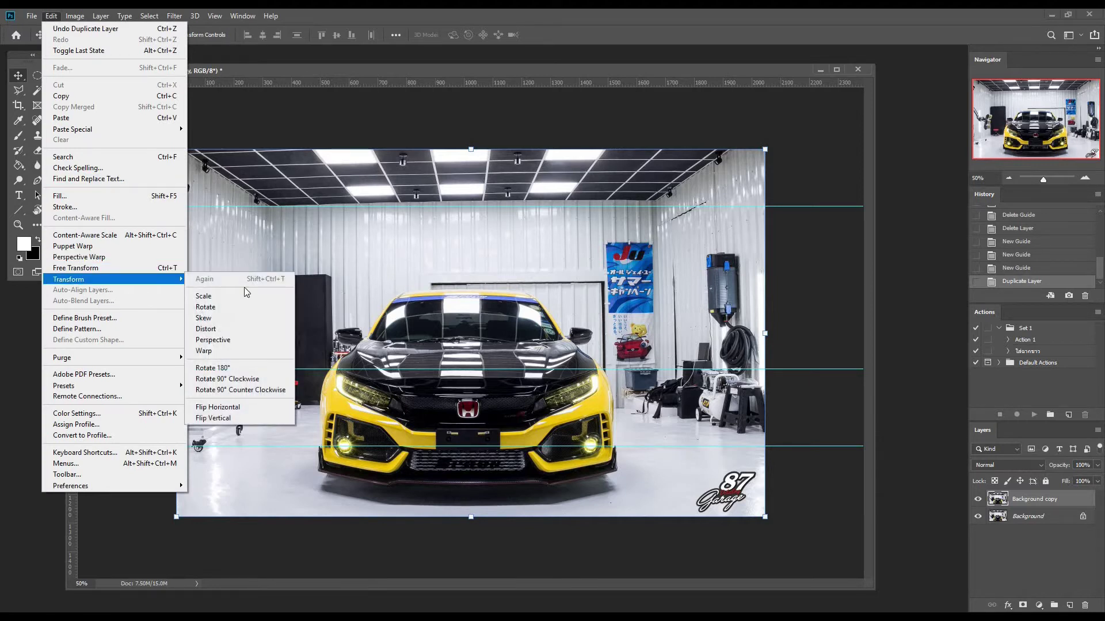
Step: Skew Background copy by raising its top-left corner slightly so the top edge levels
{"action": "left_click", "coordinate": [224, 323]}
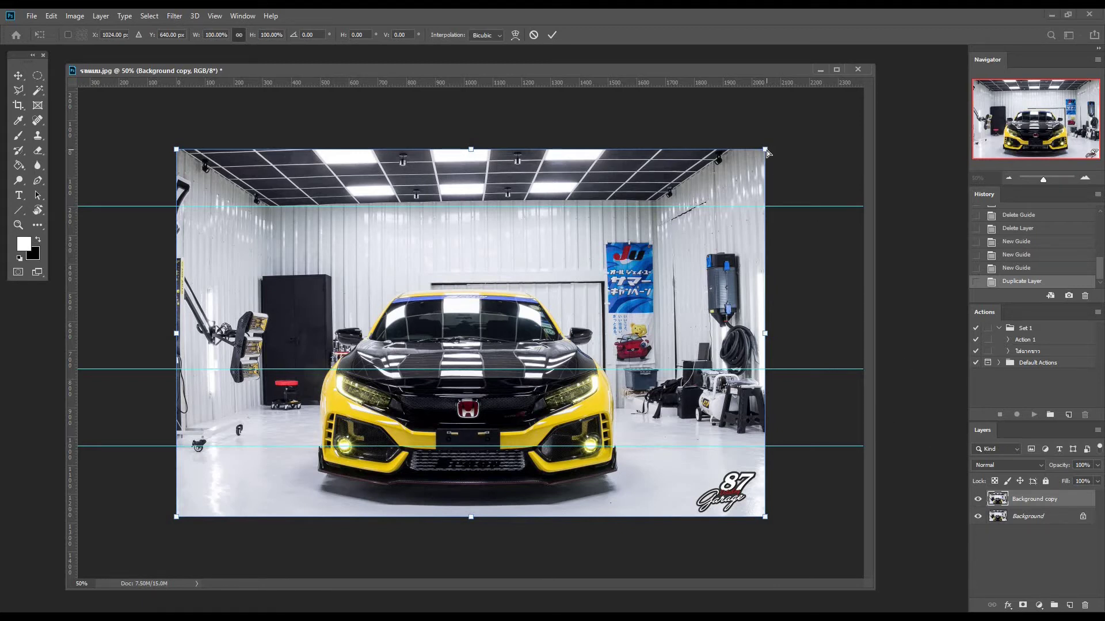
{"action": "left_click_drag", "start_coordinate": [766, 152], "coordinate": [765, 161]}
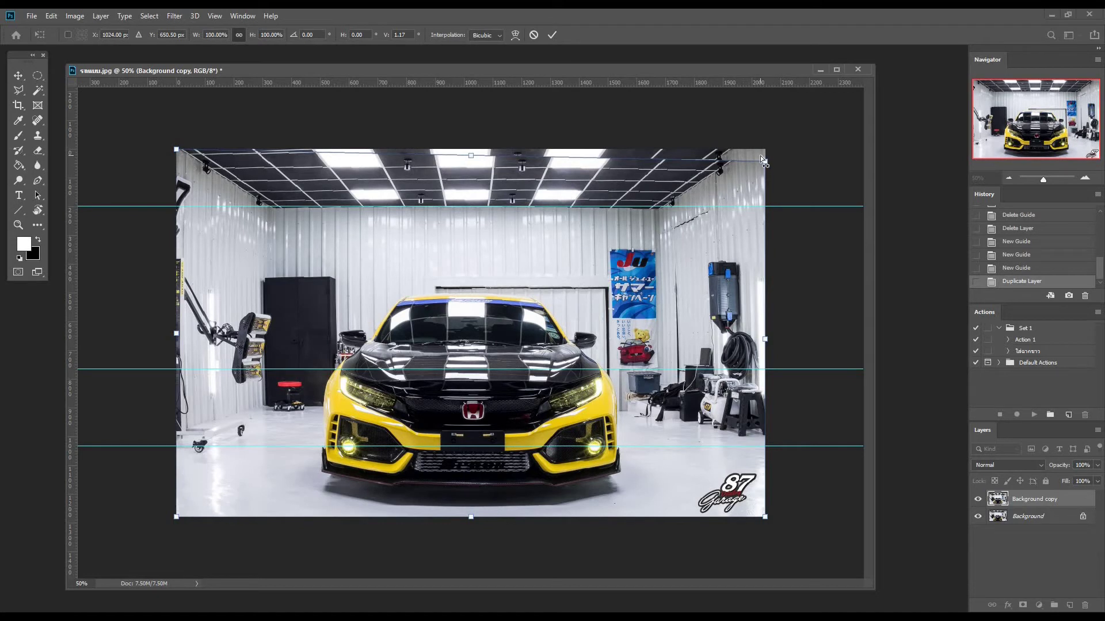
{"action": "key", "text": "ctrl+z"}
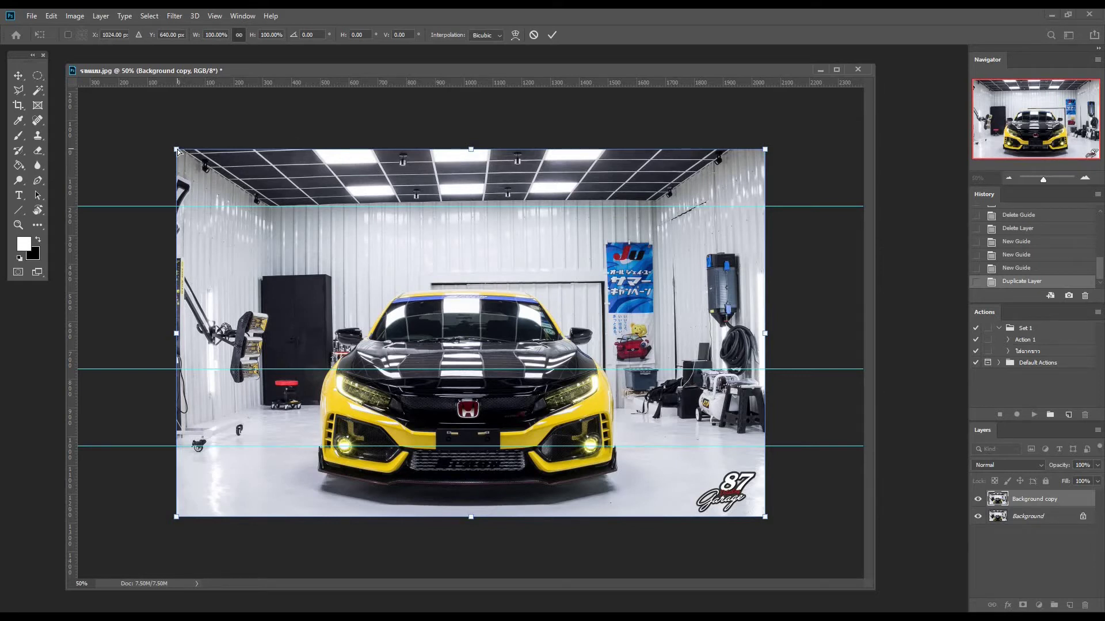
{"action": "left_click_drag", "start_coordinate": [178, 143], "coordinate": [178, 140]}
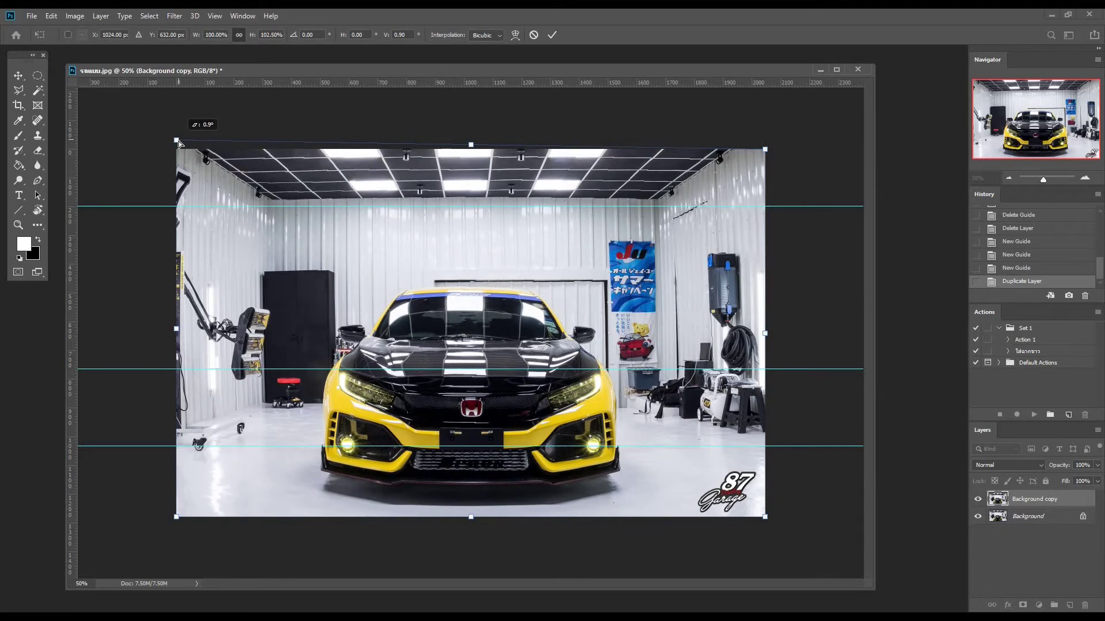
{"action": "left_click_drag", "start_coordinate": [179, 144], "coordinate": [180, 140]}
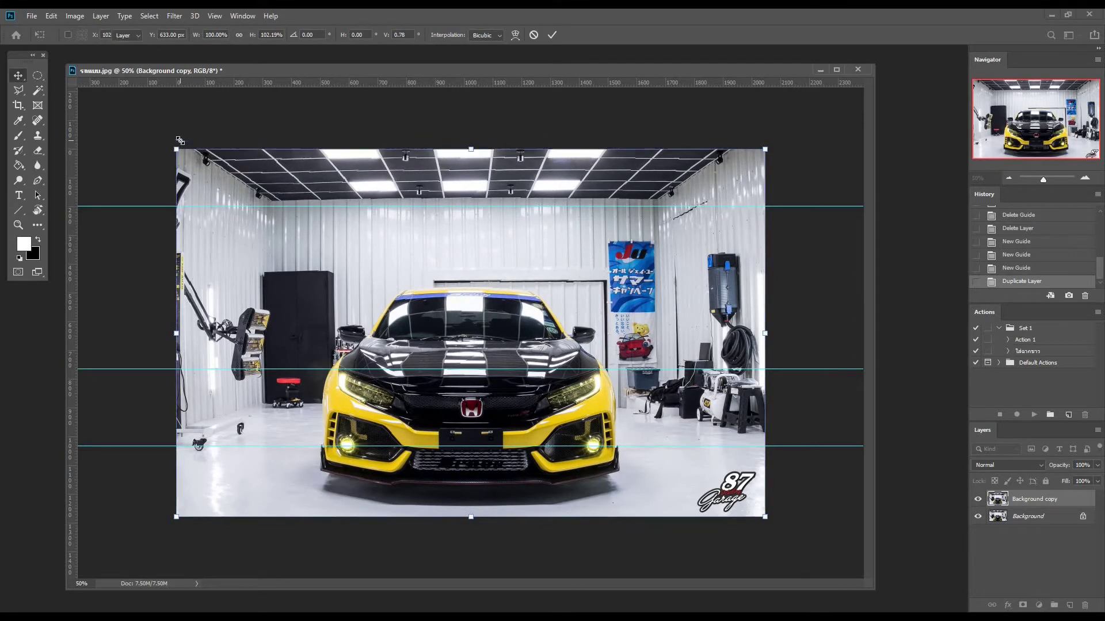
{"action": "key", "text": "Return"}
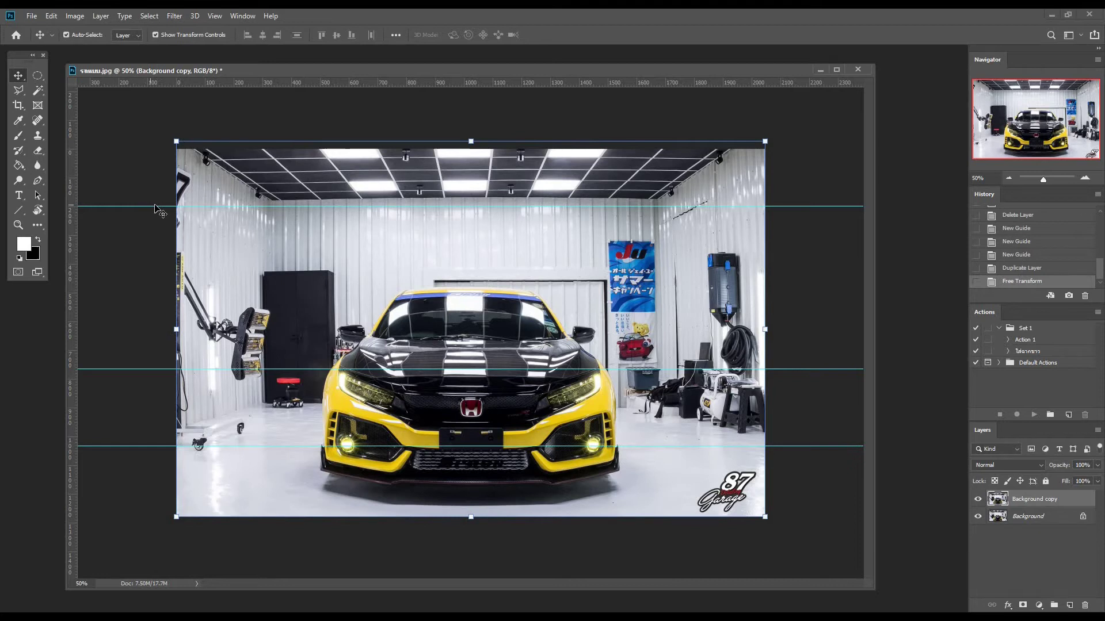
Step: Nudge the top guide a few pixels higher to match the skewed ceiling edge
{"action": "left_click_drag", "start_coordinate": [170, 206], "coordinate": [171, 200]}
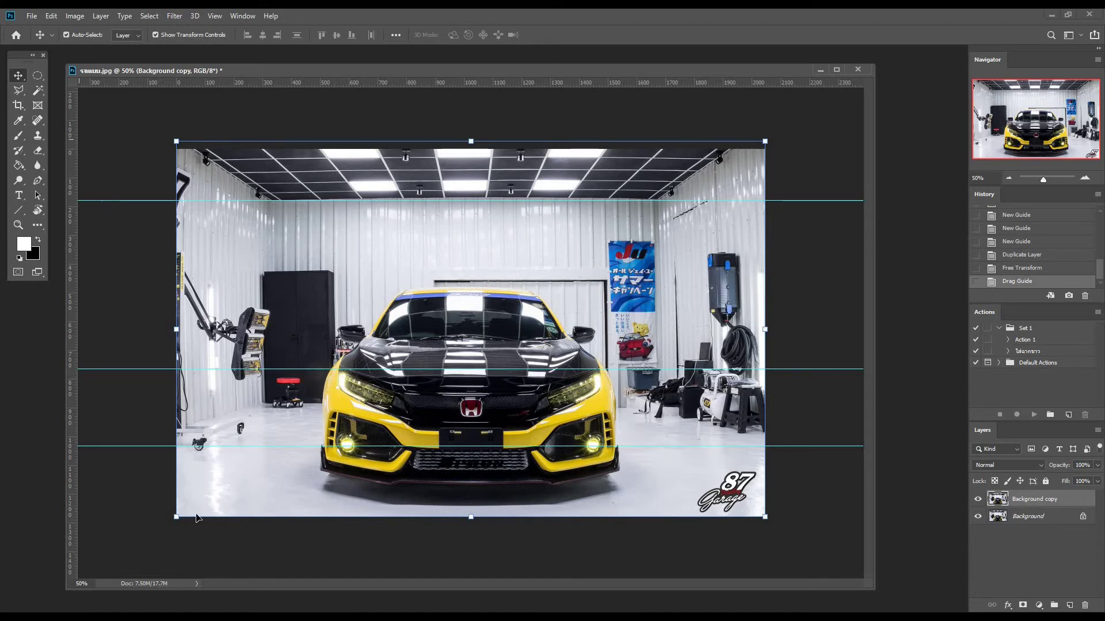
{"action": "left_click", "coordinate": [52, 17]}
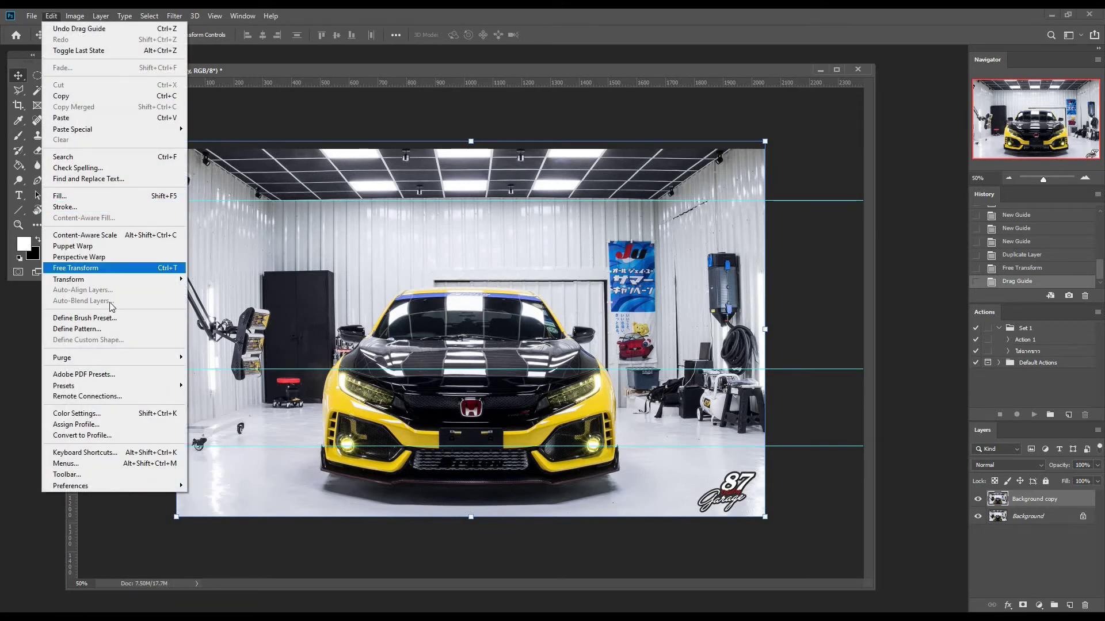
{"action": "mouse_move", "coordinate": [116, 278]}
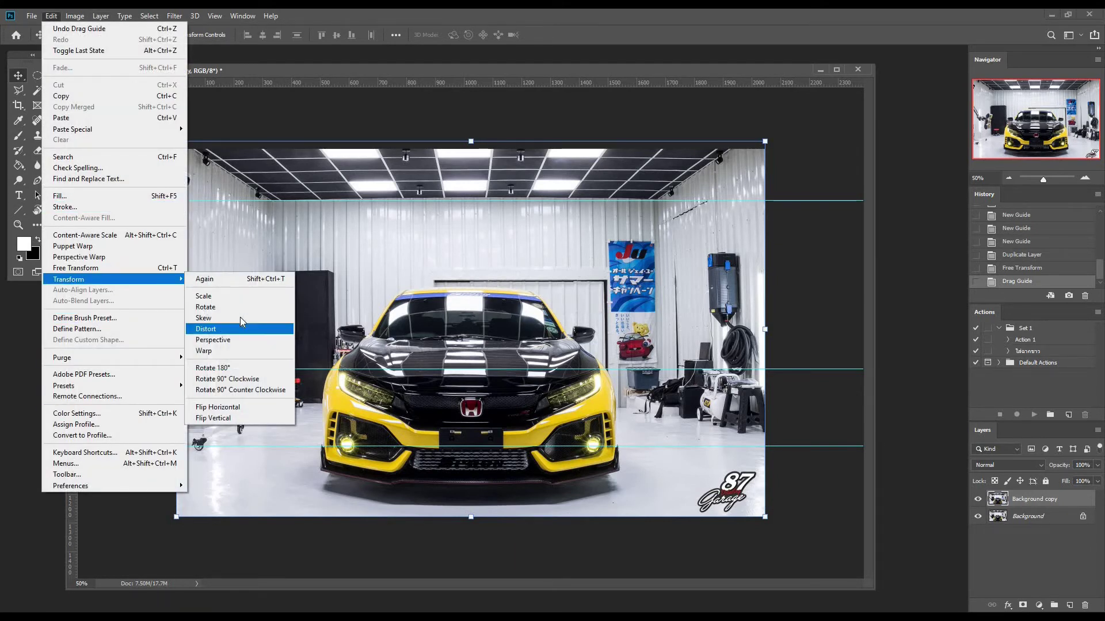
Step: Skew Background copy by lowering its bottom-left corner slightly to level the floor line
{"action": "left_click", "coordinate": [240, 316]}
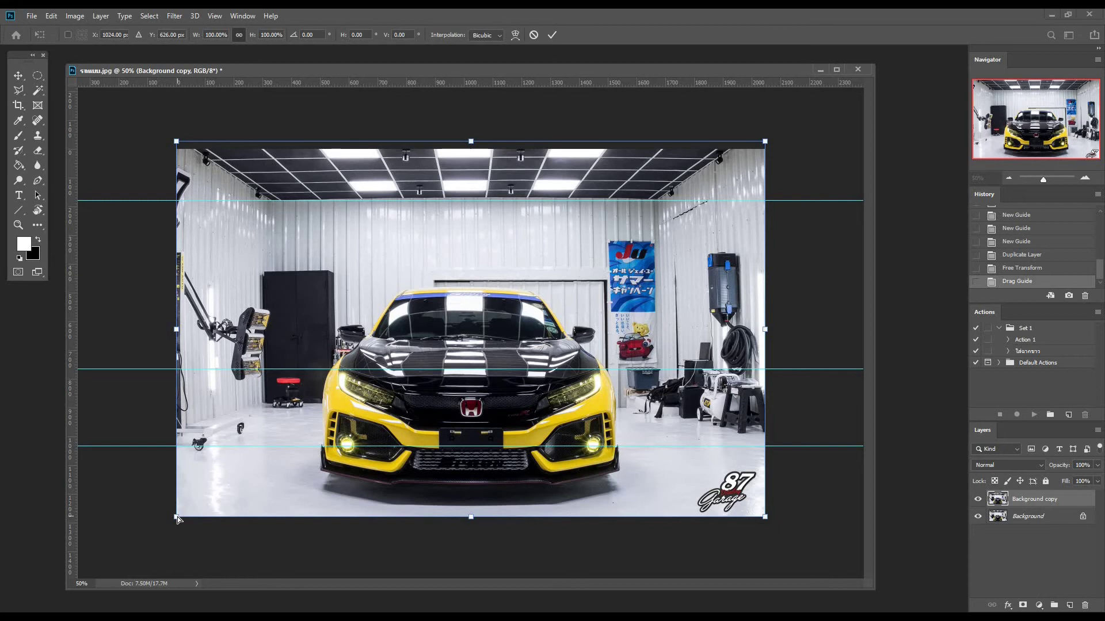
{"action": "left_click_drag", "start_coordinate": [178, 516], "coordinate": [175, 522]}
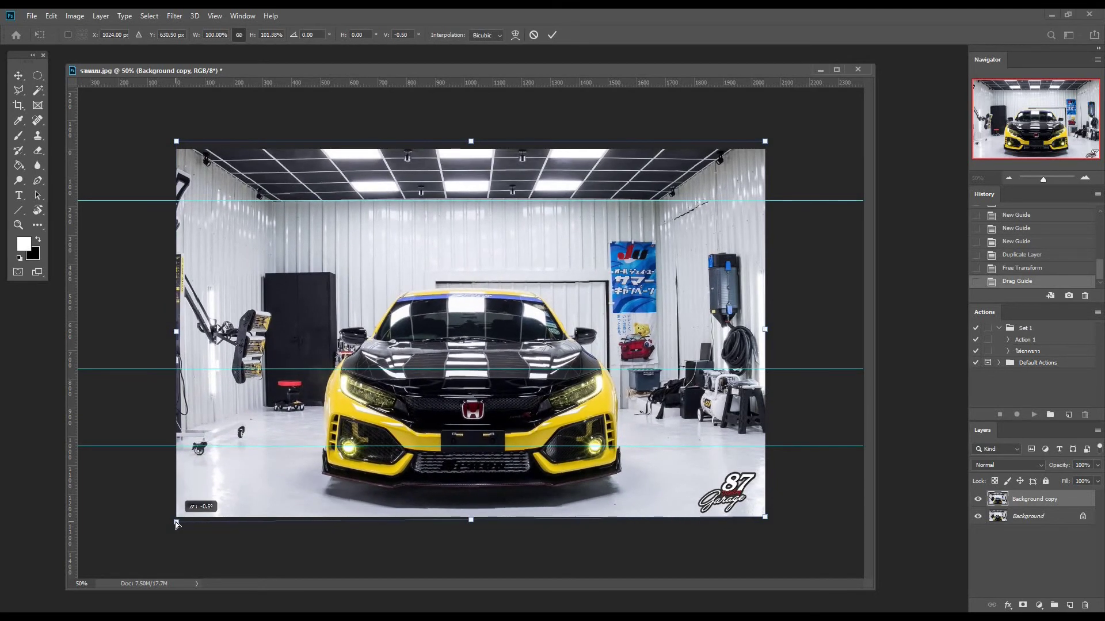
{"action": "left_click_drag", "start_coordinate": [176, 523], "coordinate": [176, 522]}
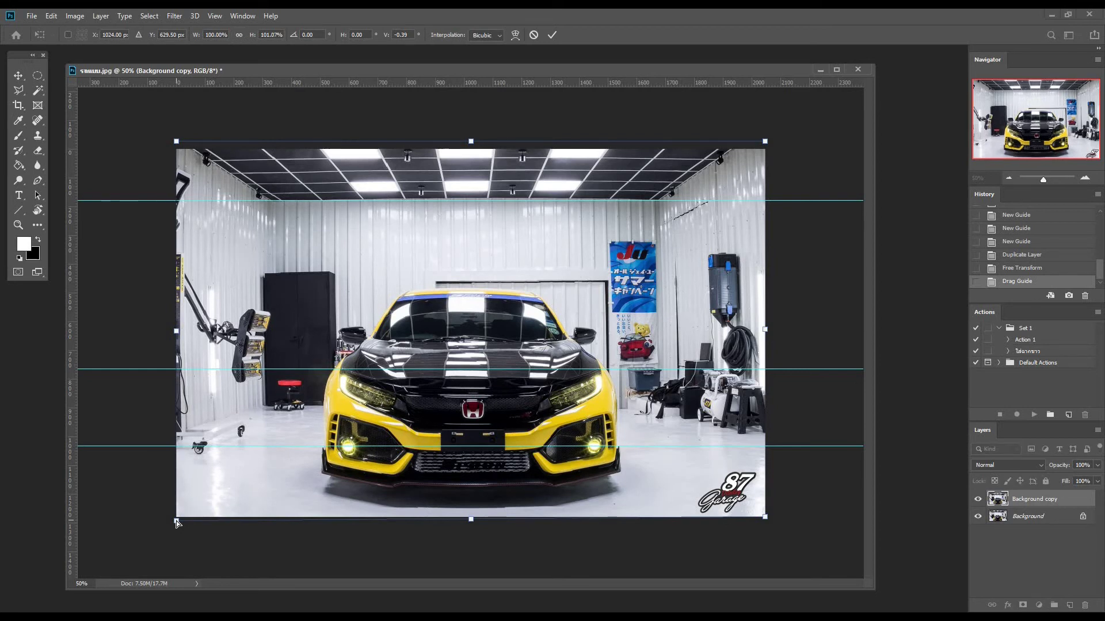
{"action": "key", "text": "Return"}
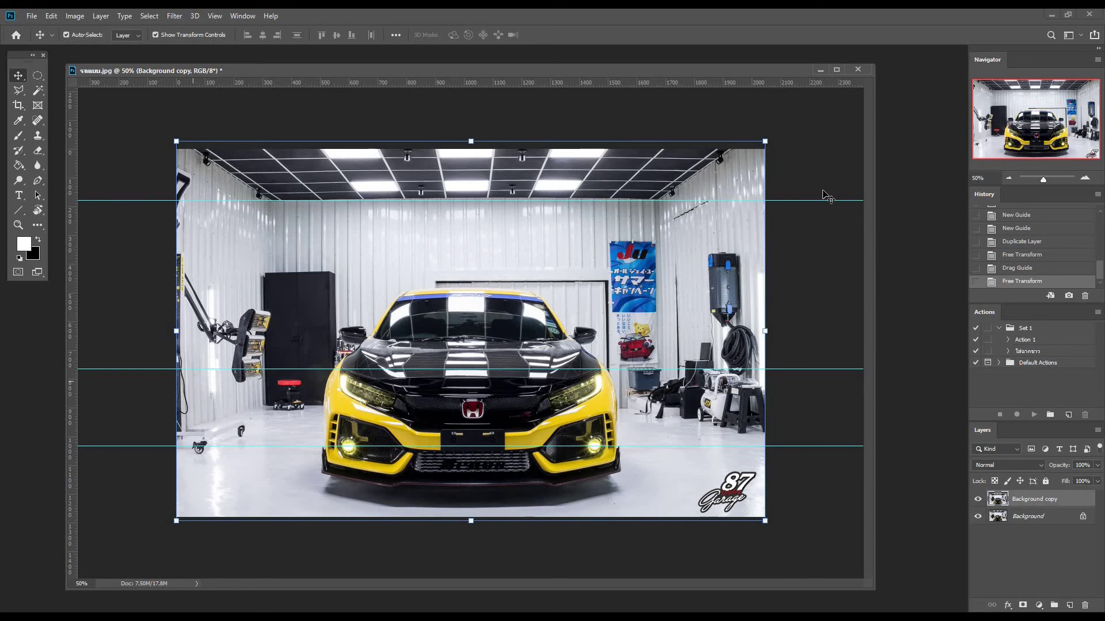
Step: Remove the top and headlight guides and move the fog-light guide above the photo
{"action": "left_click_drag", "start_coordinate": [814, 200], "coordinate": [814, 84]}
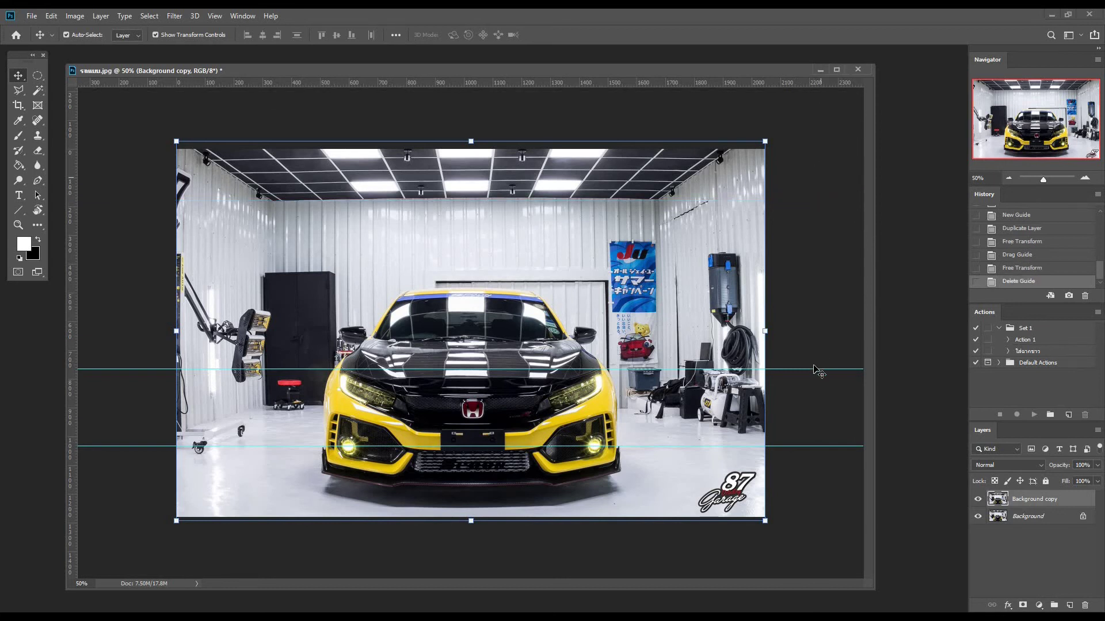
{"action": "left_click_drag", "start_coordinate": [809, 368], "coordinate": [812, 83]}
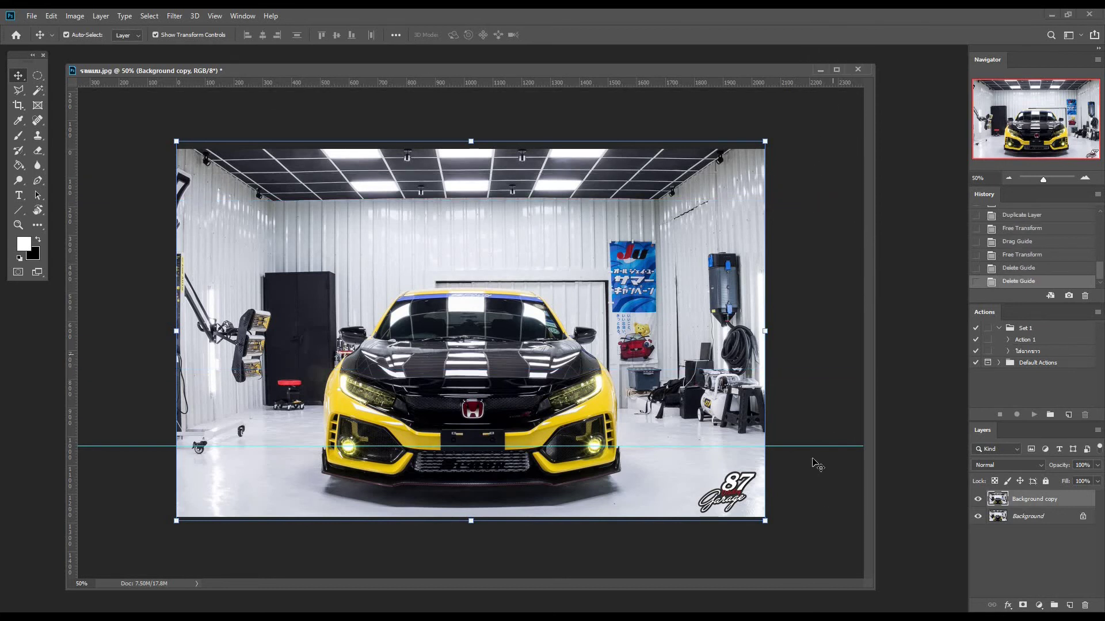
{"action": "left_click_drag", "start_coordinate": [806, 446], "coordinate": [825, 96]}
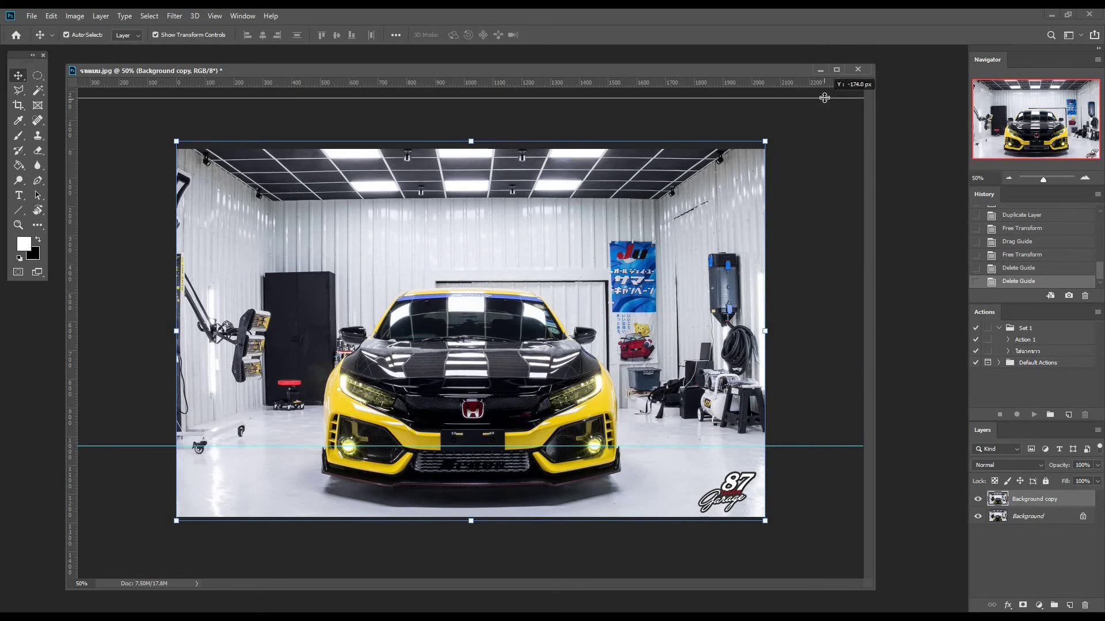
{"action": "left_click", "coordinate": [980, 502]}
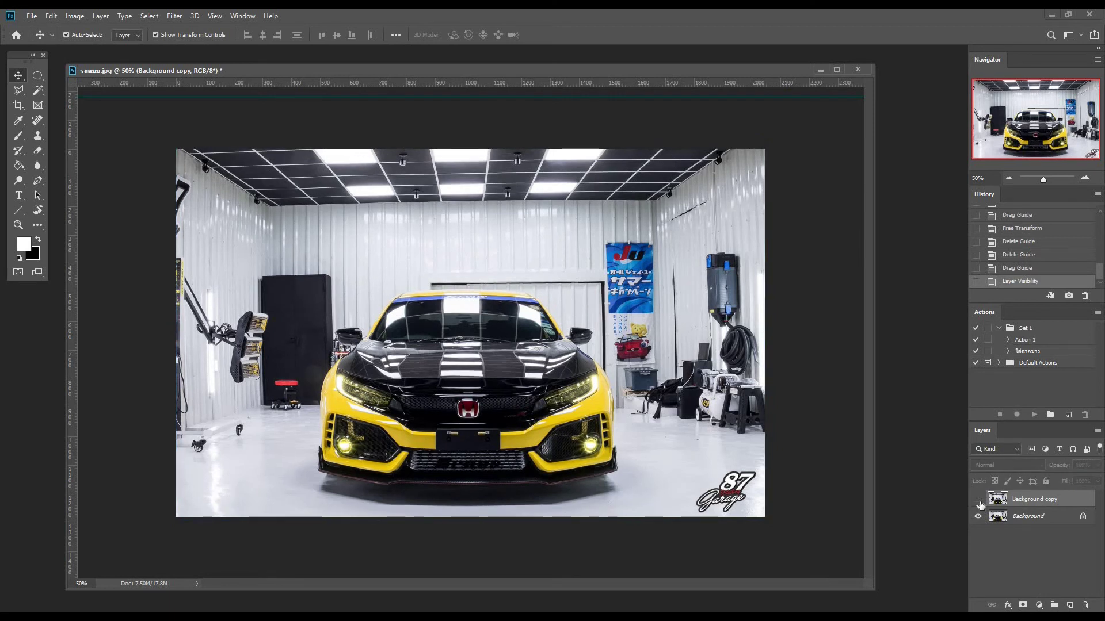
{"action": "left_click", "coordinate": [979, 500]}
{"action": "left_click", "coordinate": [979, 501]}
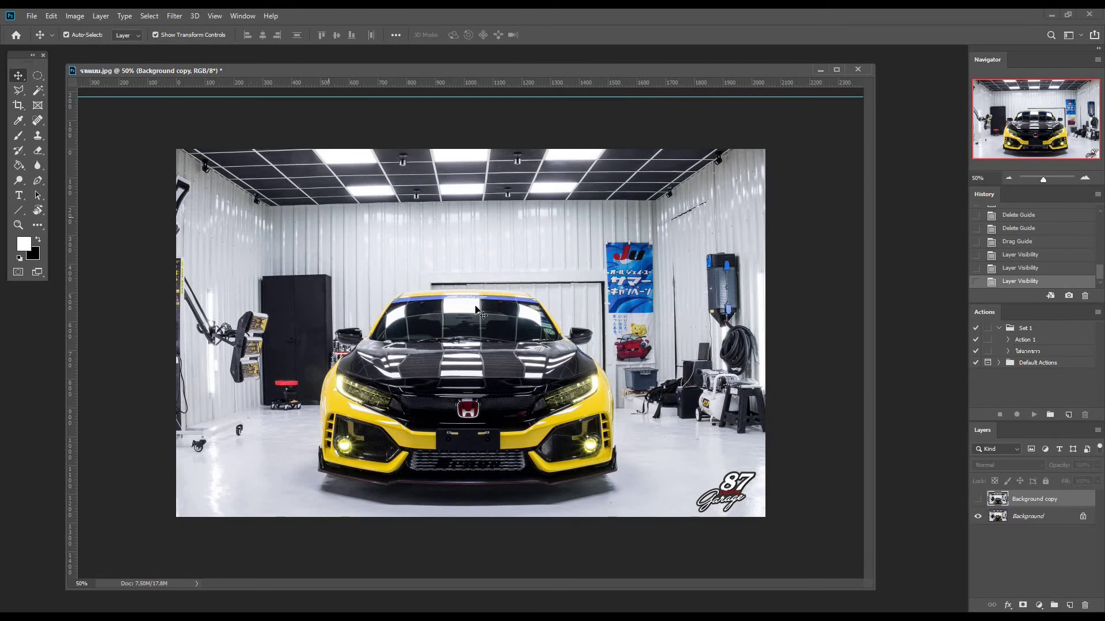
{"action": "left_click", "coordinate": [977, 502]}
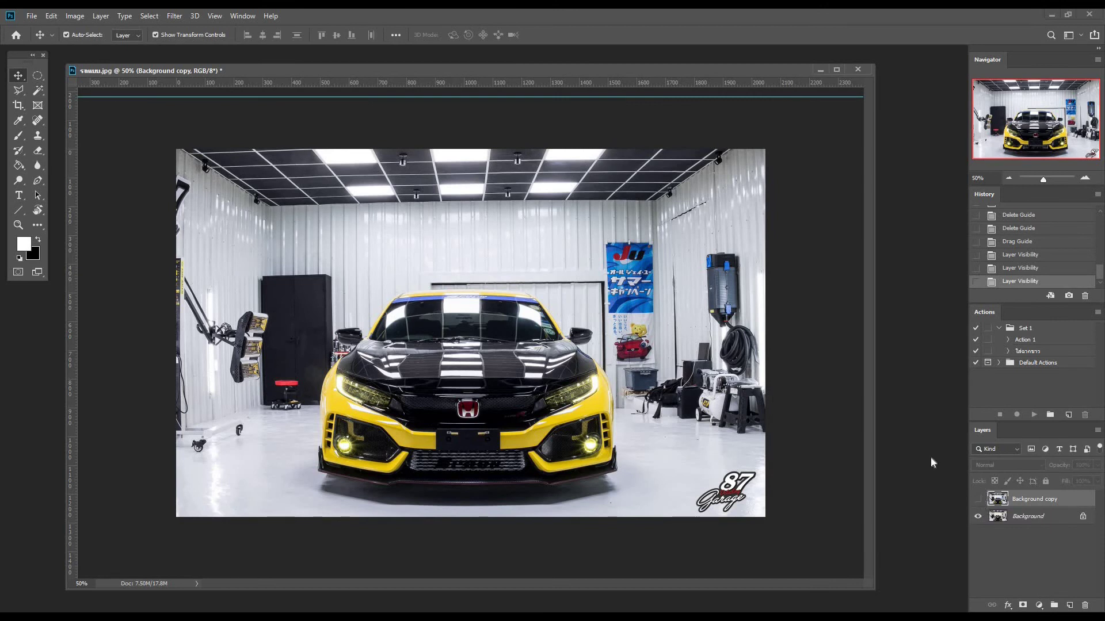